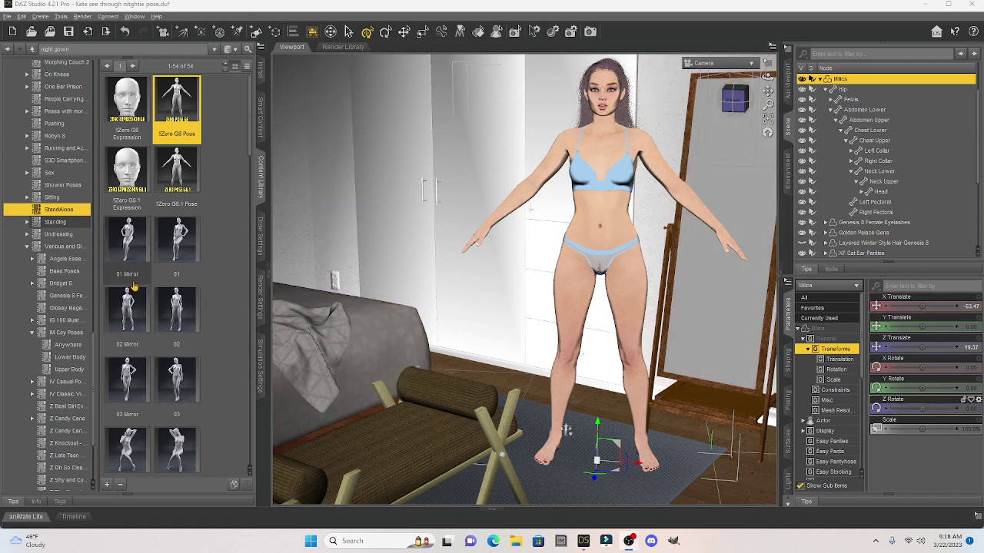
Apply the 09 Mirror standalone pose to the standing female figure
{"action": "scroll", "coordinate": [169, 283], "scroll_direction": "down", "scroll_amount": 6}
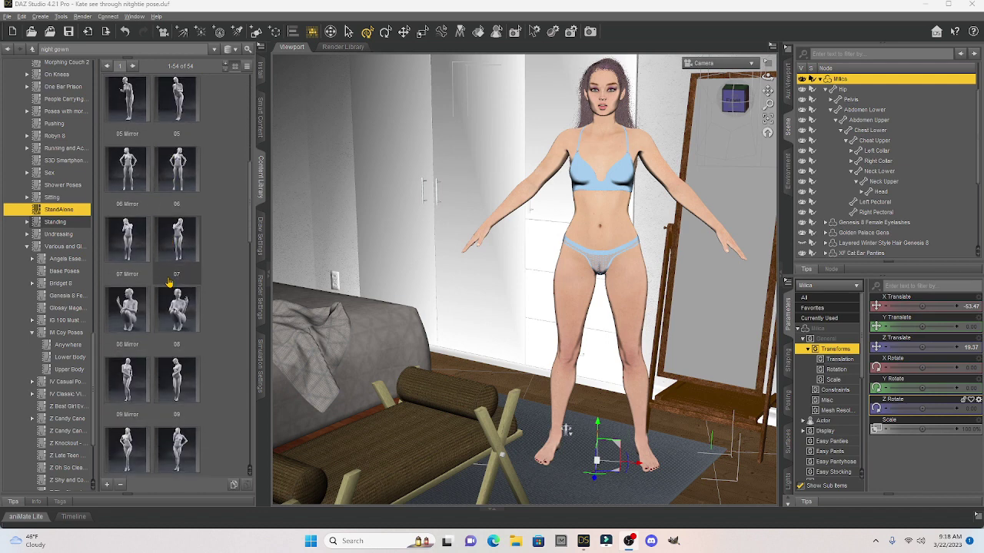
{"action": "double_click", "coordinate": [126, 377]}
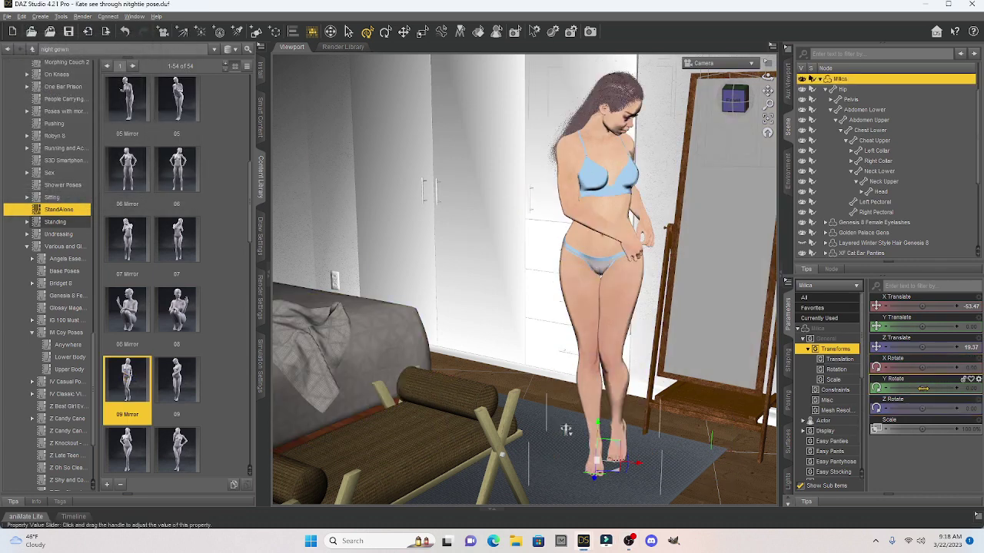
Turn the figure to a Y Rotate of -95.48 and move it to X Translate -57.29 and Z Translate 52.75
{"action": "left_click_drag", "start_coordinate": [923, 389], "coordinate": [894, 389]}
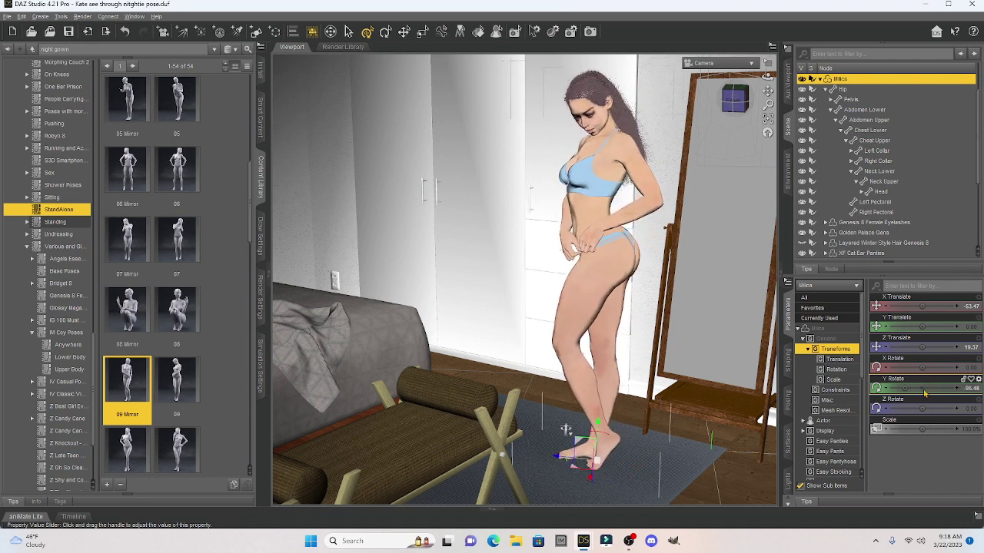
{"action": "left_click_drag", "start_coordinate": [926, 306], "coordinate": [922, 306]}
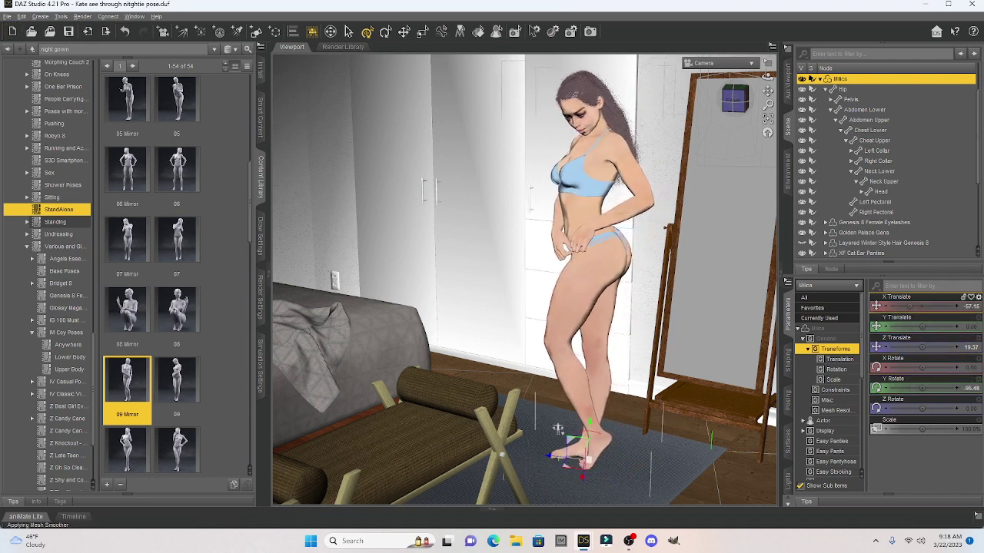
{"action": "mouse_move", "coordinate": [923, 346]}
{"action": "left_mouse_down"}
{"action": "mouse_move", "coordinate": [961, 347]}
{"action": "mouse_move", "coordinate": [924, 351]}
{"action": "left_mouse_up"}
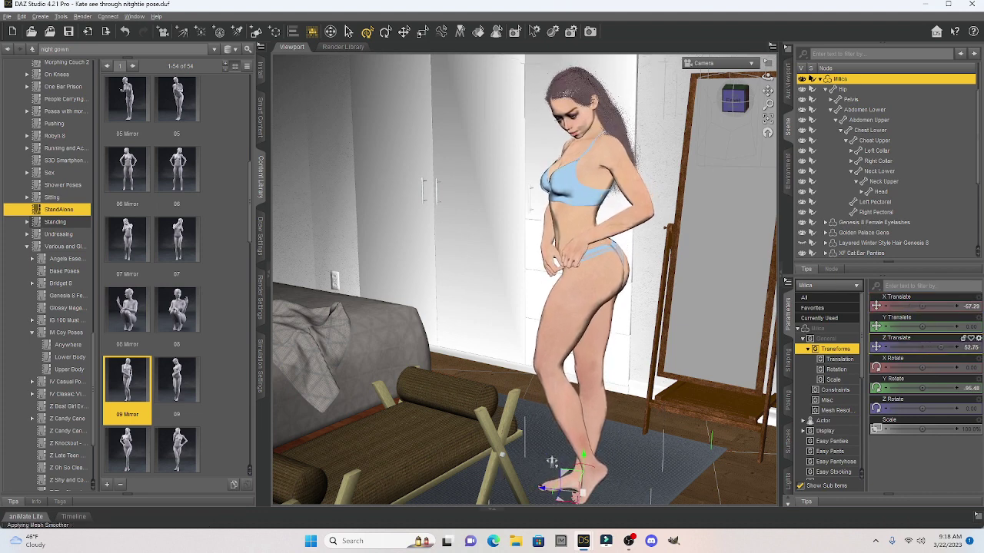
Raise and turn the figure's head with Bend -24.23, Twist 31.96 and Side-Side 18.06
{"action": "left_click", "coordinate": [575, 129]}
{"action": "key", "text": "ctrl+shift+n"}
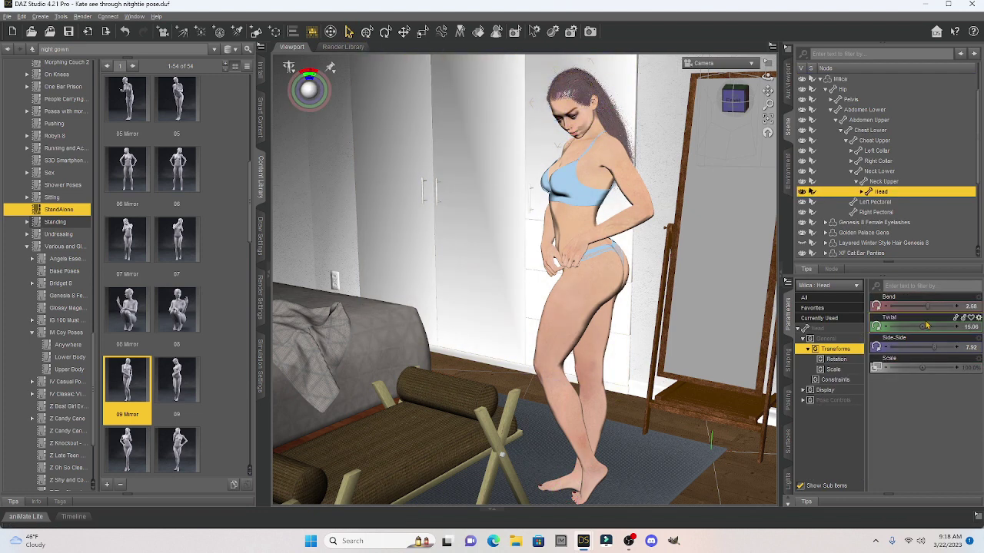
{"action": "left_click_drag", "start_coordinate": [928, 306], "coordinate": [898, 308]}
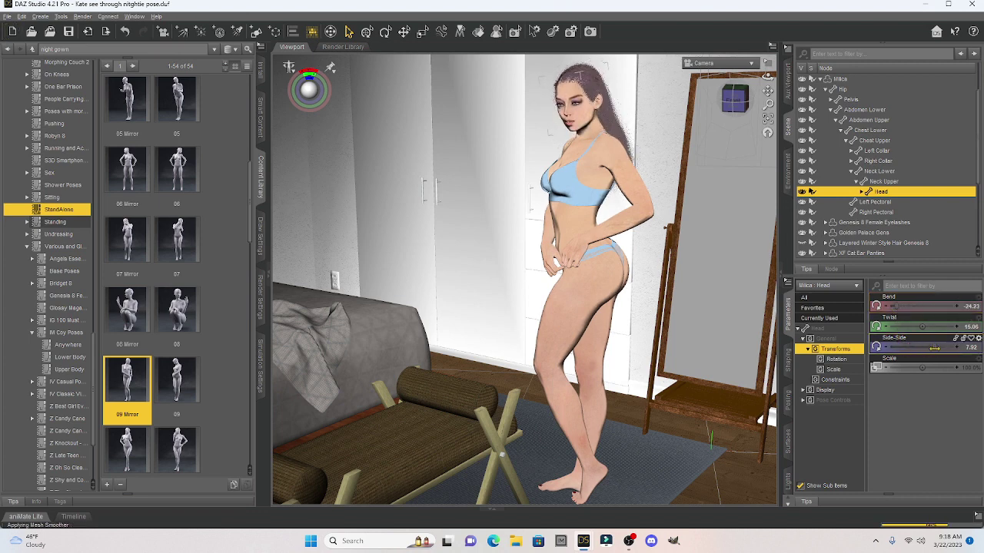
{"action": "left_click_drag", "start_coordinate": [934, 348], "coordinate": [934, 327]}
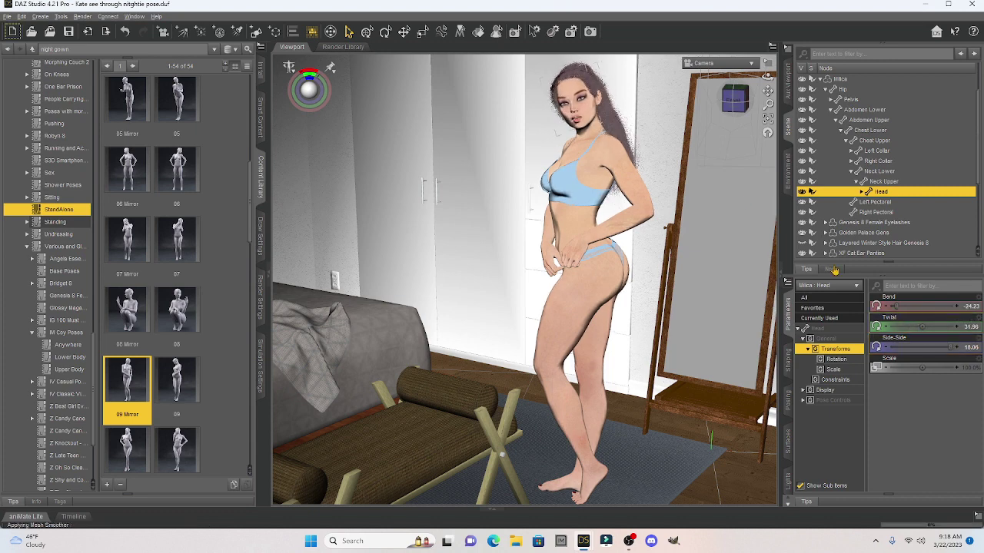
Show the head's pose controls, try filtering them by "eyes", and clear the filter
{"action": "left_click", "coordinate": [842, 400]}
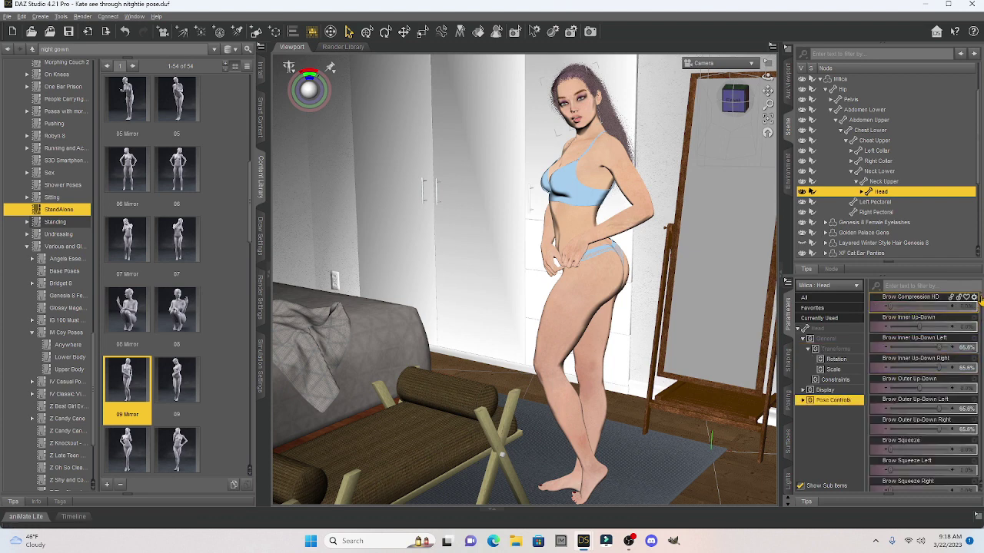
{"action": "left_click", "coordinate": [965, 286]}
{"action": "type", "text": "eyes"}
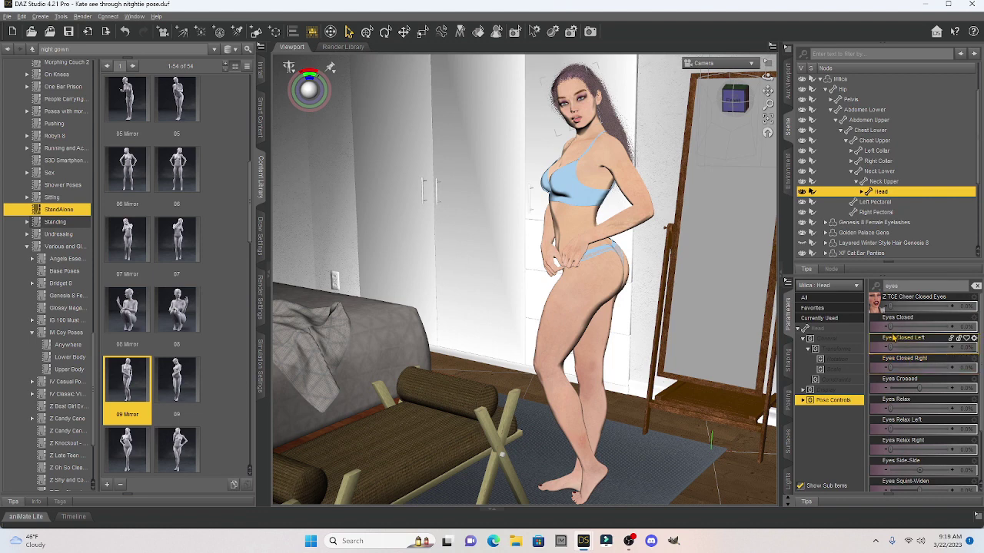
{"action": "double_click", "coordinate": [910, 283]}
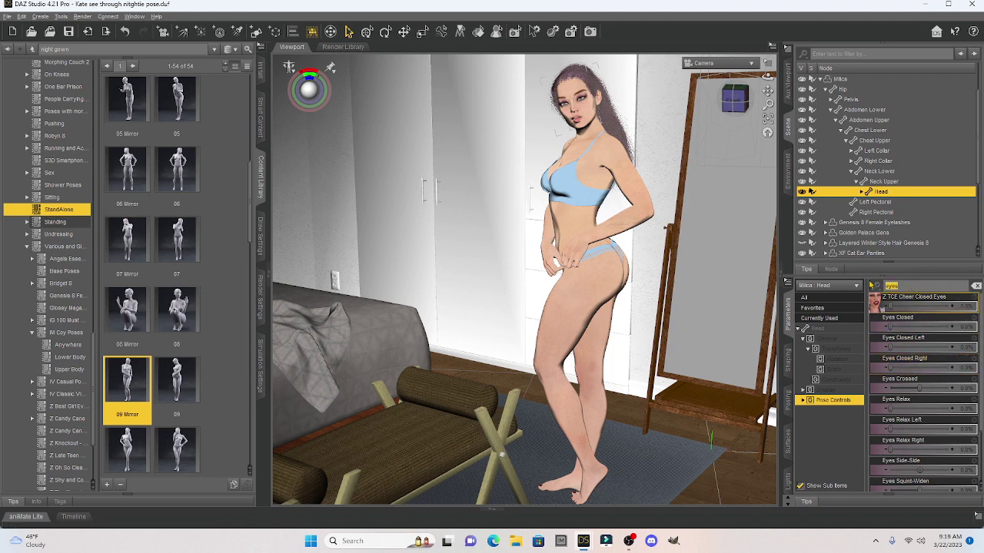
{"action": "key", "text": "BackSpace"}
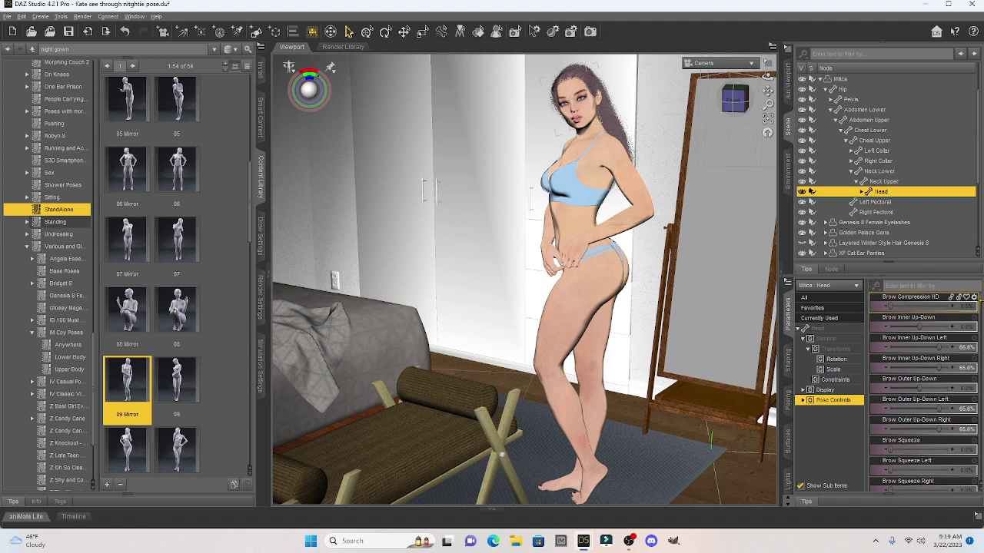
Redirect the figure's gaze by setting Eyes Side-Side to -53.2% and Eyes Up-Down to -79.1%
{"action": "scroll", "coordinate": [922, 400], "scroll_direction": "down", "scroll_amount": 10}
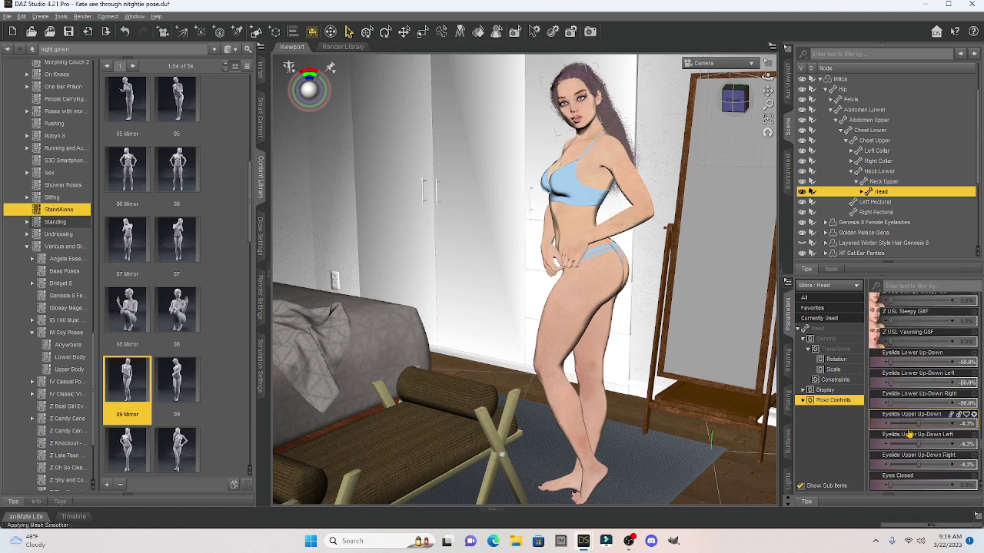
{"action": "scroll", "coordinate": [909, 434], "scroll_direction": "down", "scroll_amount": 6}
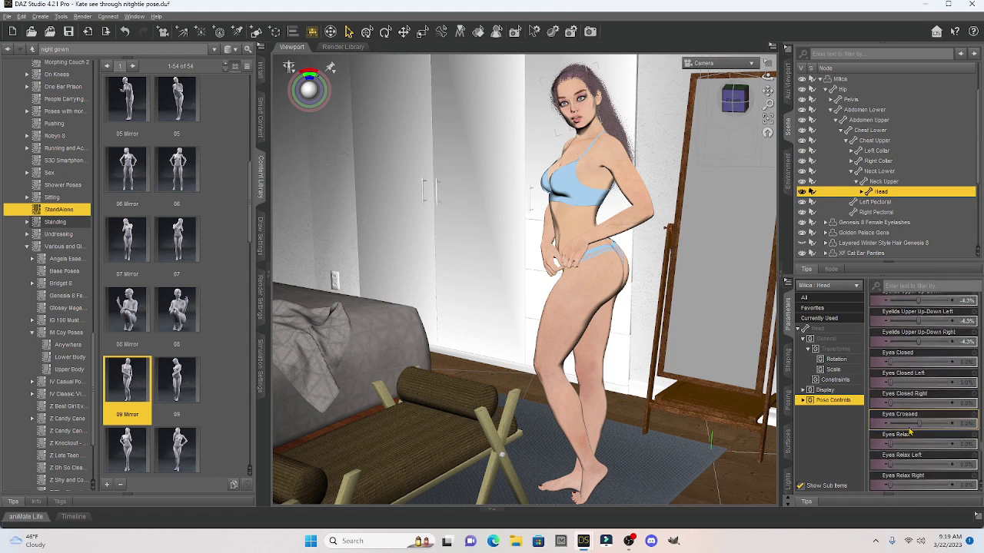
{"action": "scroll", "coordinate": [910, 435], "scroll_direction": "down", "scroll_amount": 3}
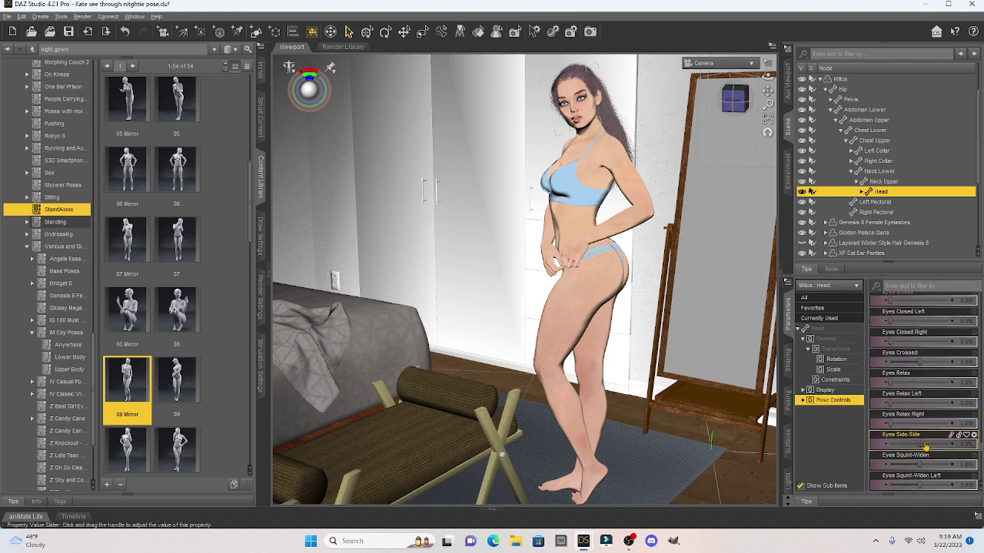
{"action": "left_click_drag", "start_coordinate": [925, 447], "coordinate": [909, 445]}
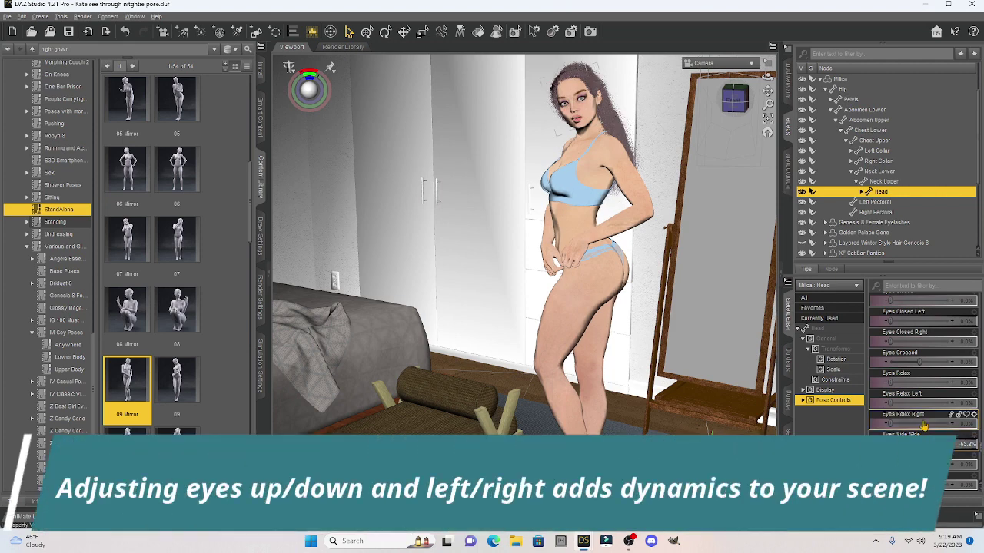
{"action": "scroll", "coordinate": [925, 425], "scroll_direction": "down", "scroll_amount": 3}
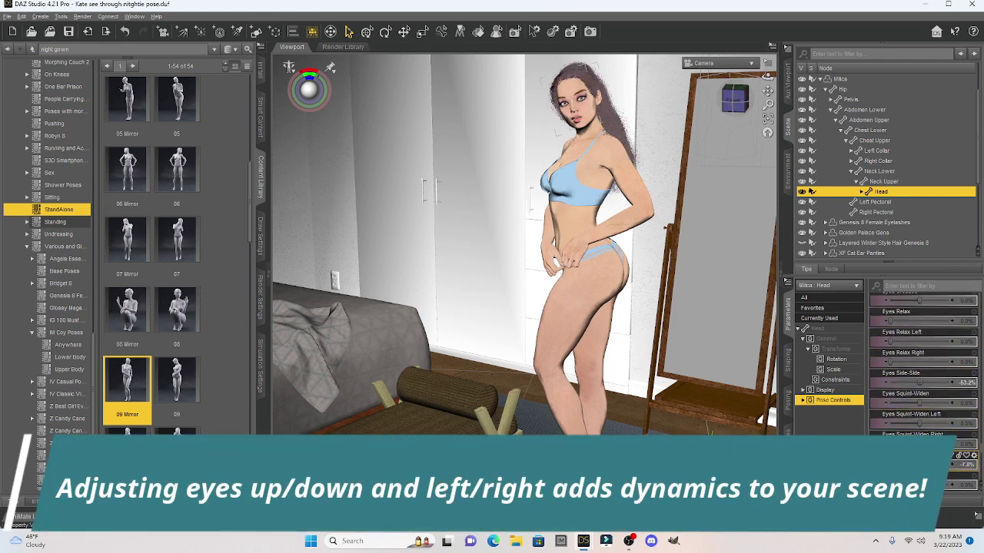
{"action": "left_click_drag", "start_coordinate": [923, 465], "coordinate": [902, 466]}
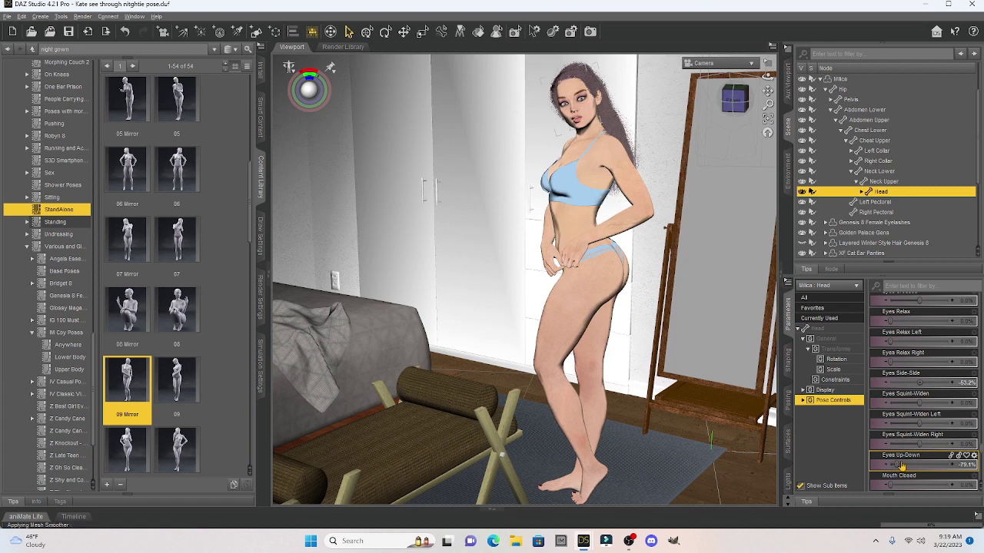
{"action": "mouse_move", "coordinate": [901, 467]}
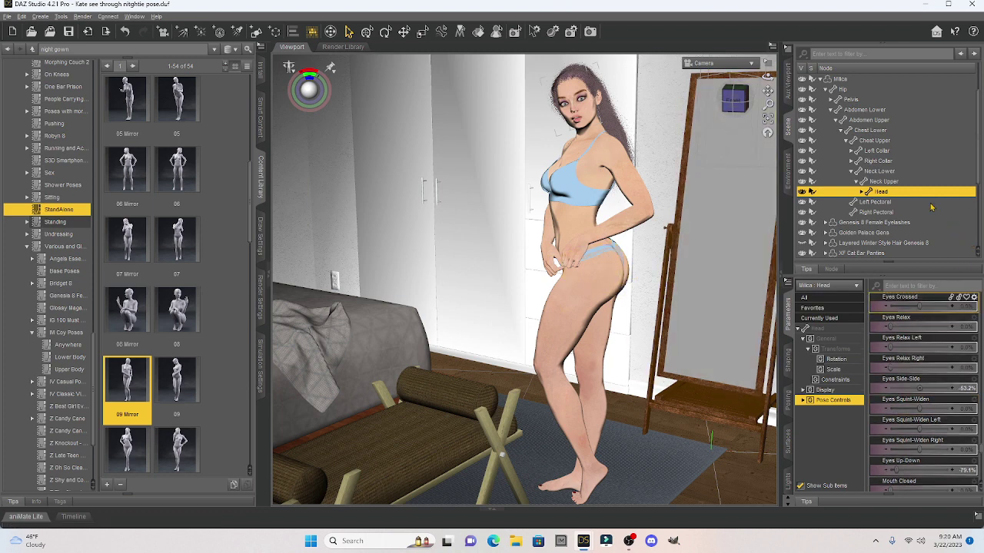
Make the hidden LY Nightwear Nightgown visible on the figure
{"action": "scroll", "coordinate": [930, 209], "scroll_direction": "down", "scroll_amount": 2}
{"action": "scroll", "coordinate": [931, 209], "scroll_direction": "down", "scroll_amount": 3}
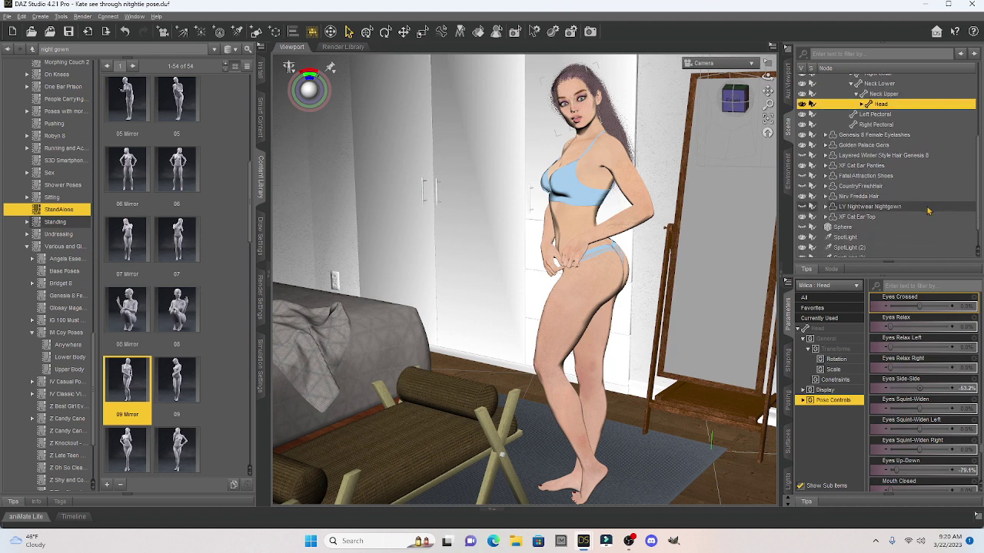
{"action": "left_click", "coordinate": [803, 207]}
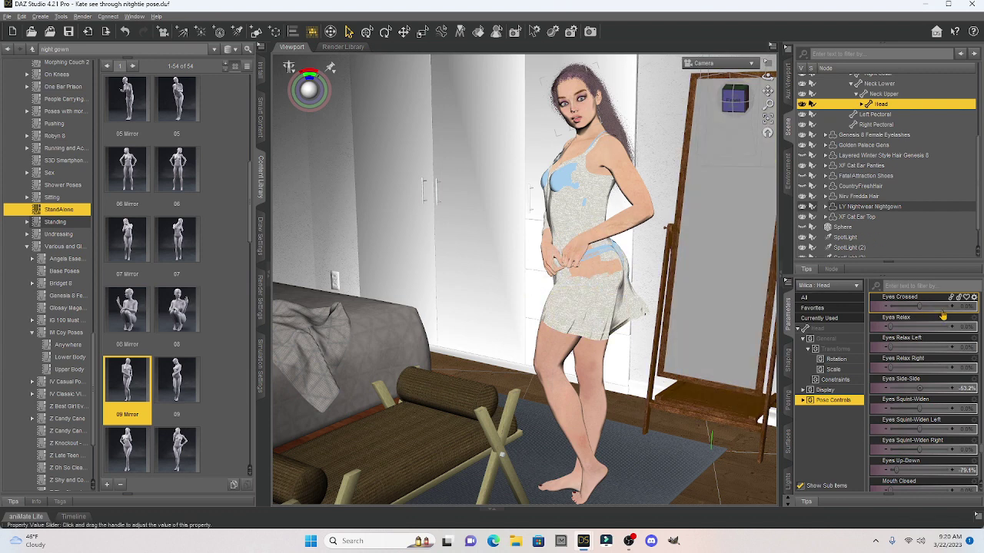
{"action": "mouse_move", "coordinate": [943, 315]}
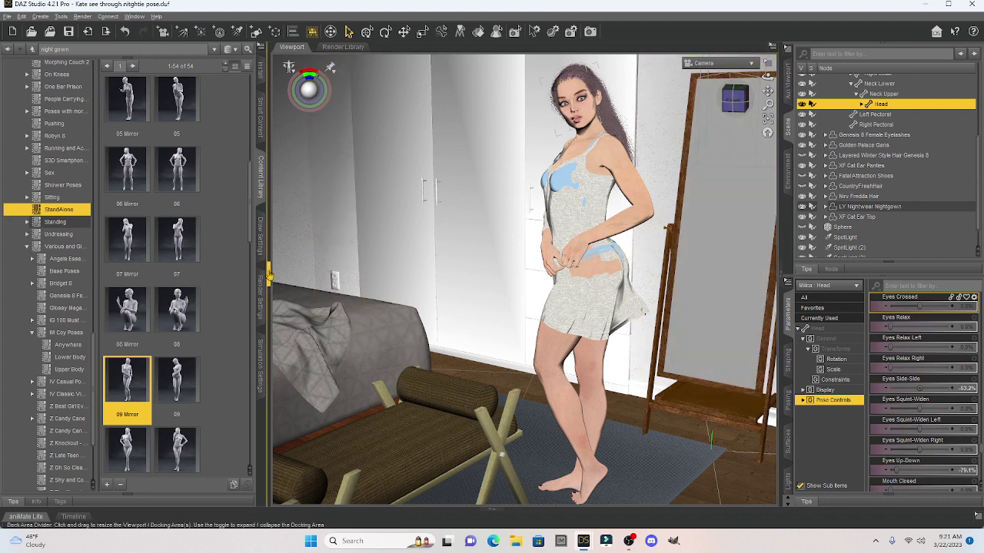
Run the dForce simulation on the nightgown with Frames To Simulate set to Current Frame
{"action": "left_click", "coordinate": [261, 358]}
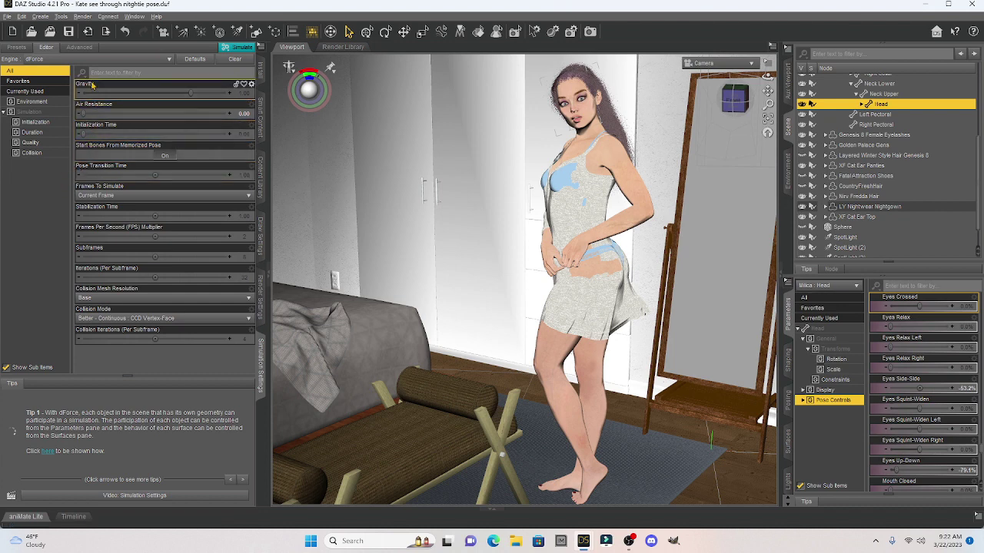
{"action": "mouse_move", "coordinate": [94, 138]}
{"action": "mouse_move", "coordinate": [117, 114]}
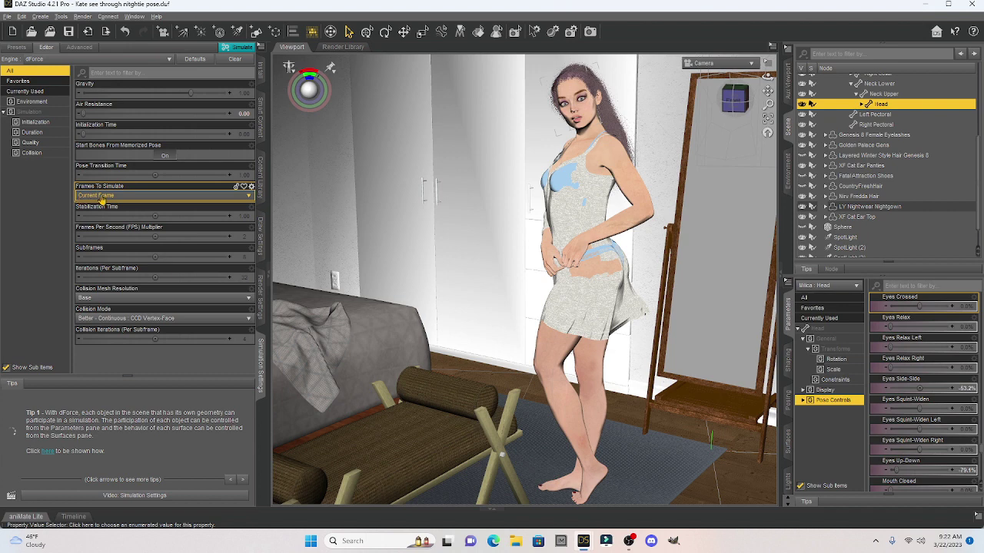
{"action": "left_click", "coordinate": [211, 200]}
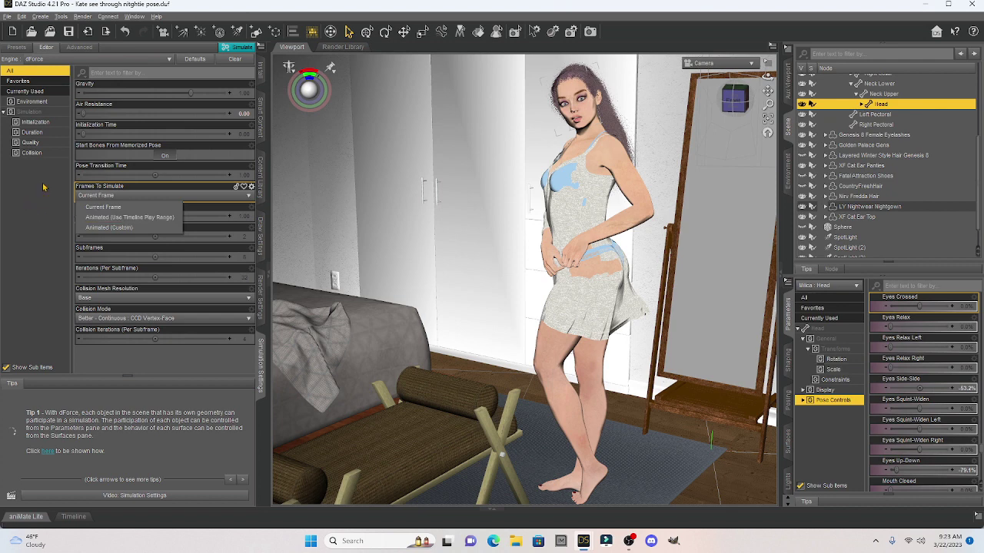
{"action": "left_click", "coordinate": [102, 207]}
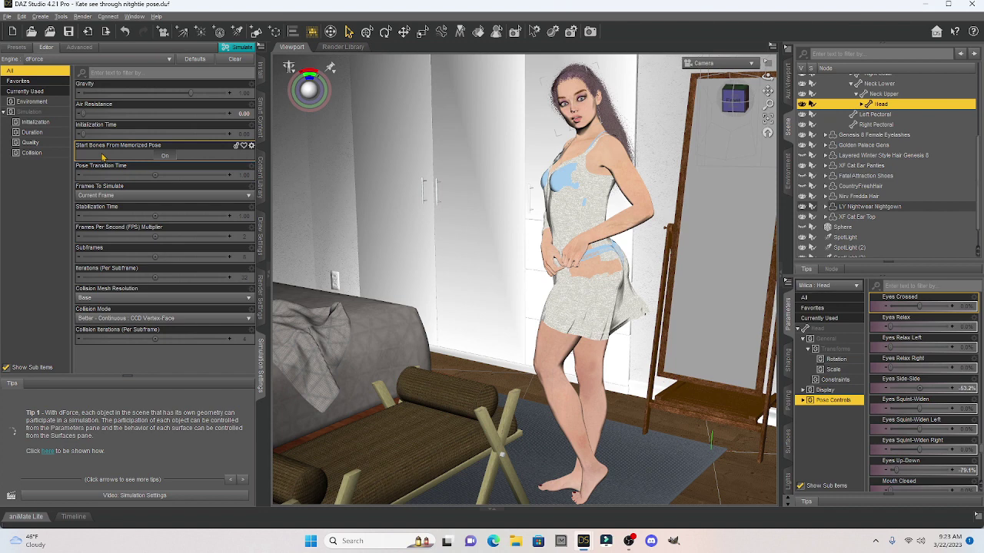
{"action": "left_click", "coordinate": [243, 51]}
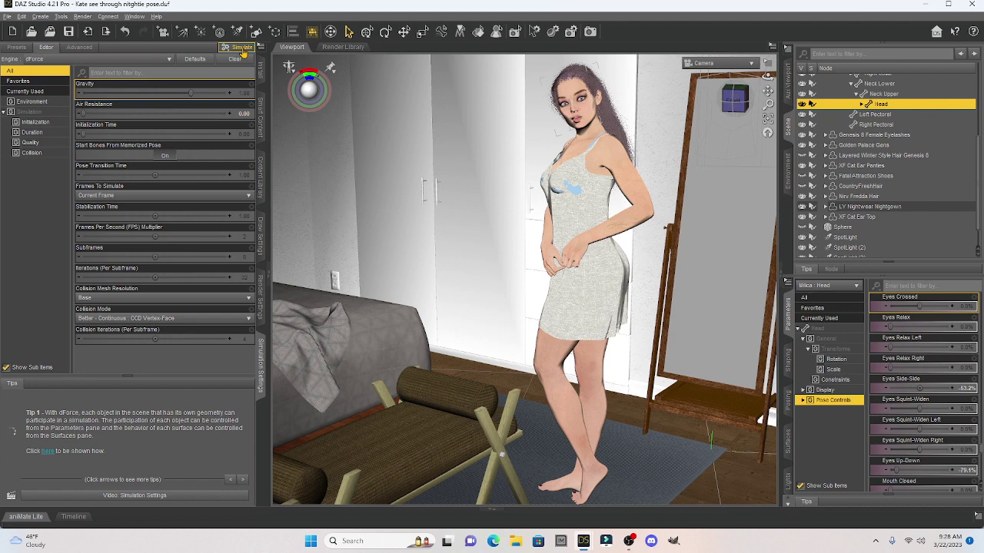
{"action": "left_click", "coordinate": [241, 49]}
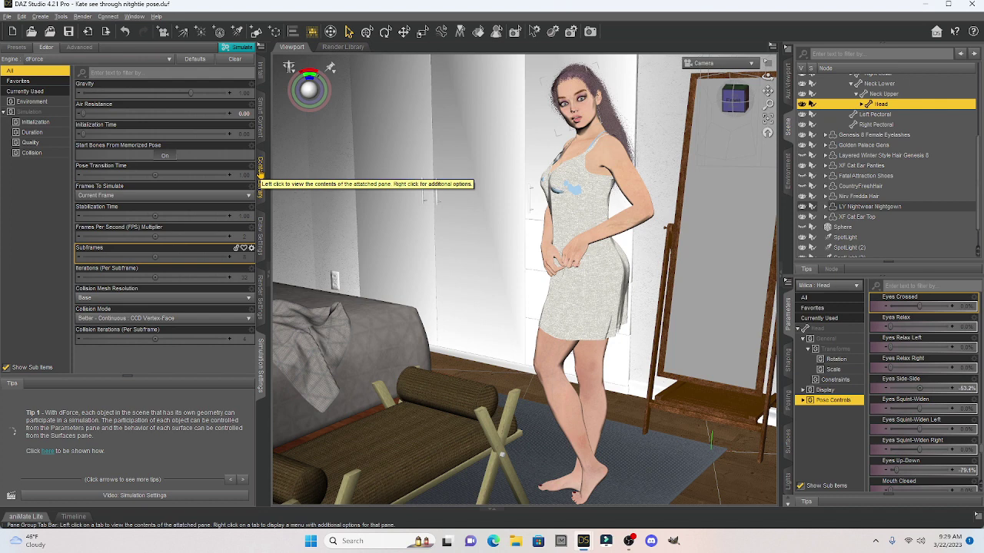
Set the mesh smoothing collision item of the LY Nightwear Nightgown to XF Cat Ear Top
{"action": "left_click", "coordinate": [887, 208]}
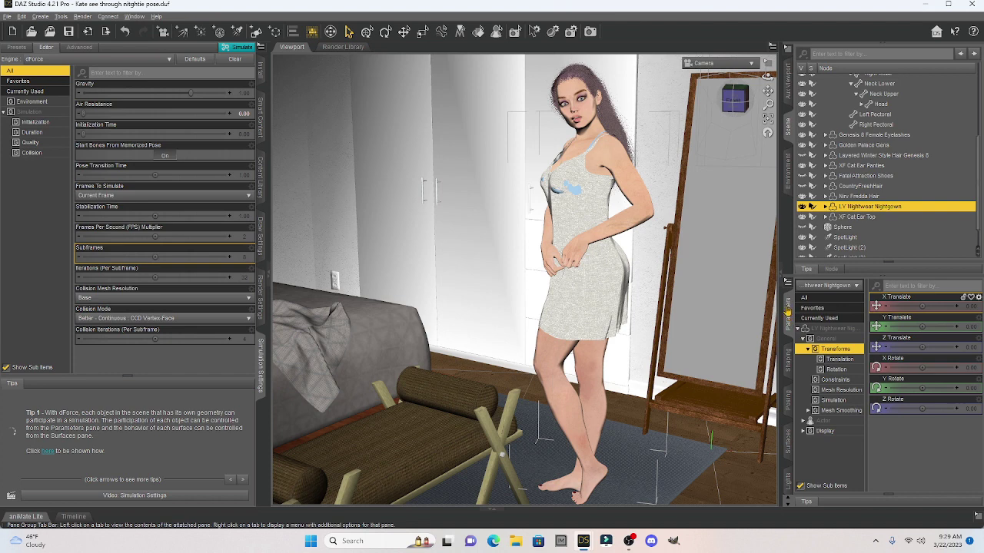
{"action": "left_click", "coordinate": [837, 413]}
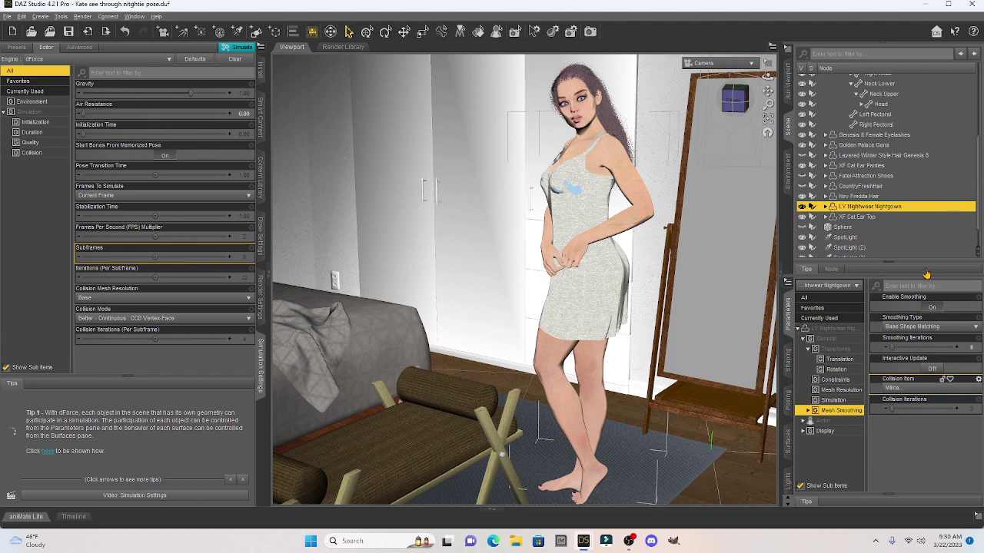
{"action": "left_click", "coordinate": [923, 391]}
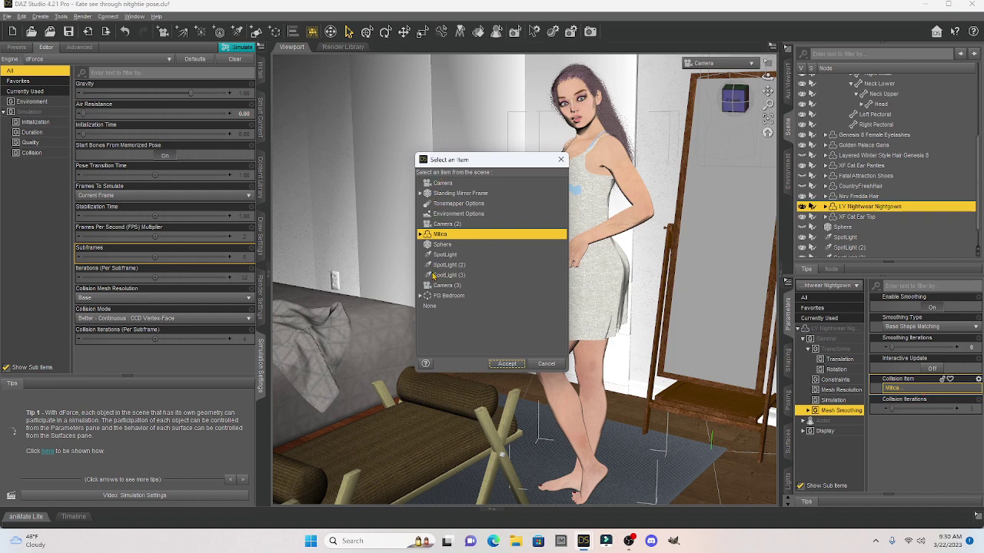
{"action": "left_click", "coordinate": [419, 235]}
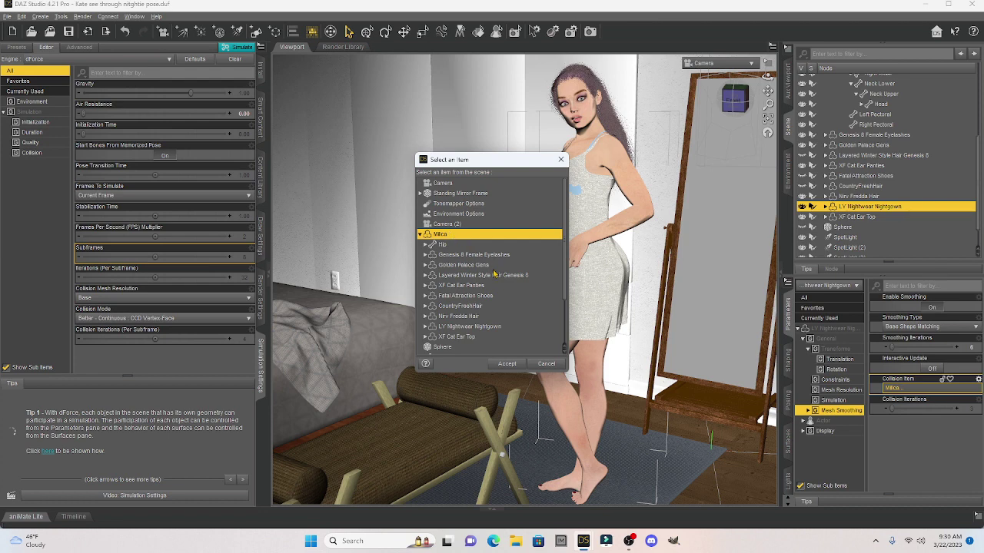
{"action": "scroll", "coordinate": [495, 273], "scroll_direction": "down", "scroll_amount": 2}
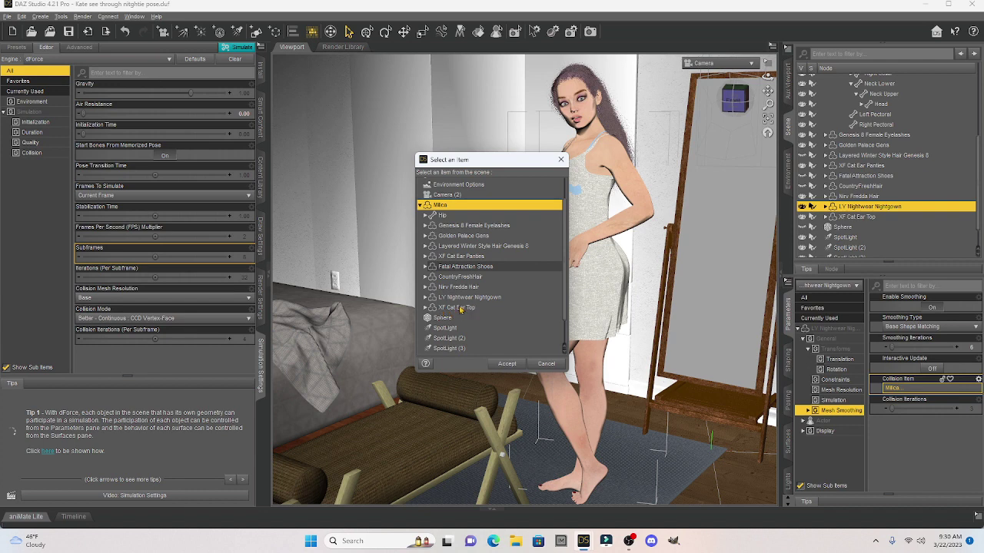
{"action": "left_click", "coordinate": [460, 309]}
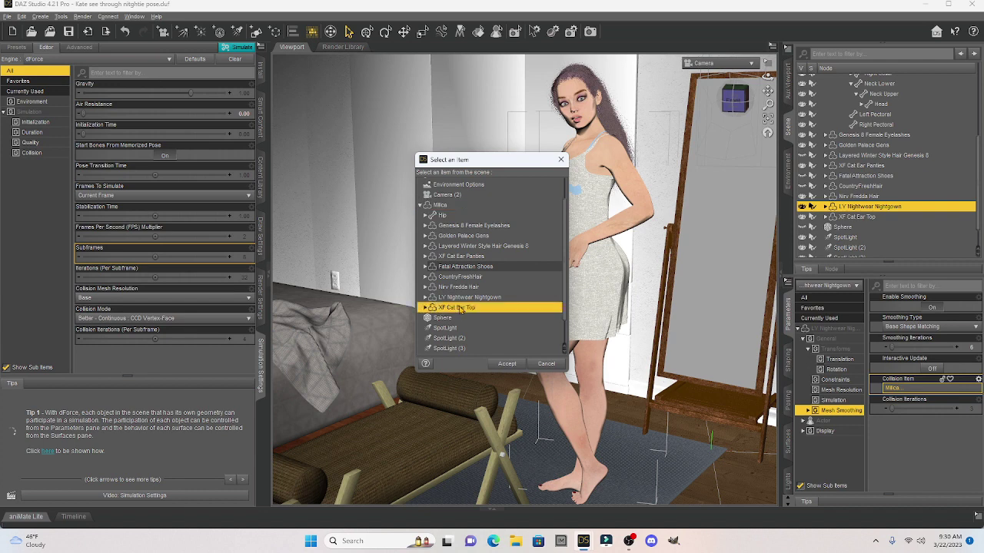
{"action": "left_click", "coordinate": [507, 365]}
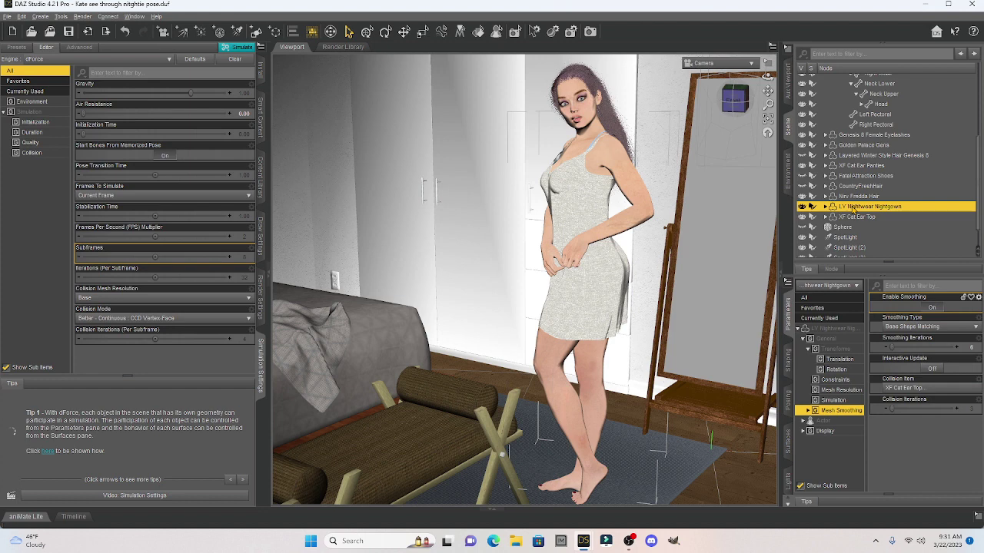
Set the Cutout Opacity of all LY Nightwear Nightgown surfaces to 0.3
{"action": "left_click", "coordinate": [788, 437]}
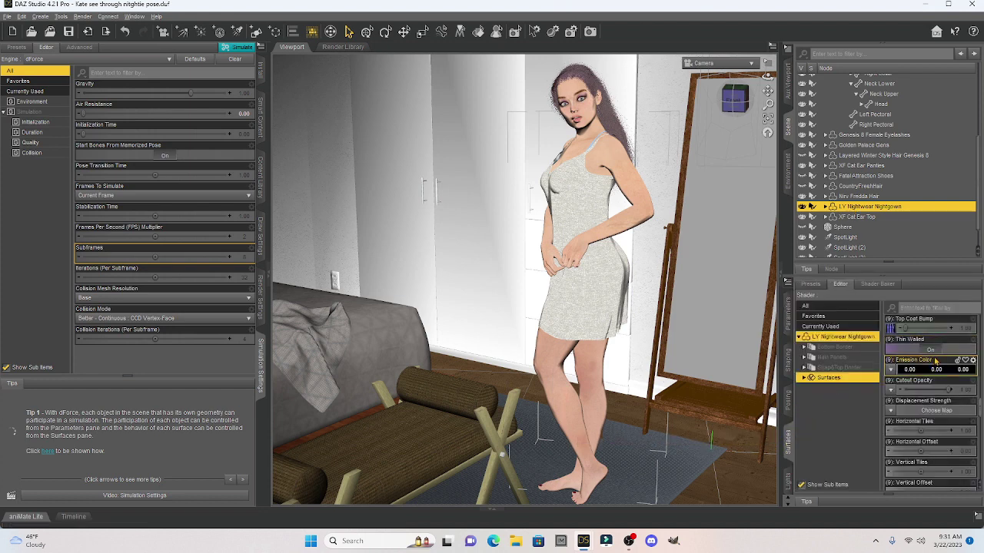
{"action": "left_click", "coordinate": [932, 307]}
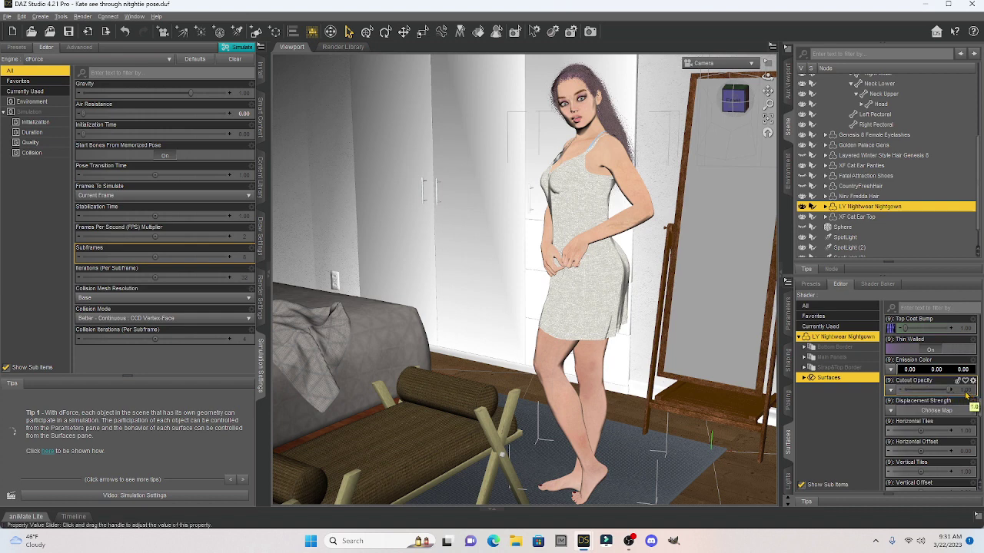
{"action": "left_click", "coordinate": [966, 392]}
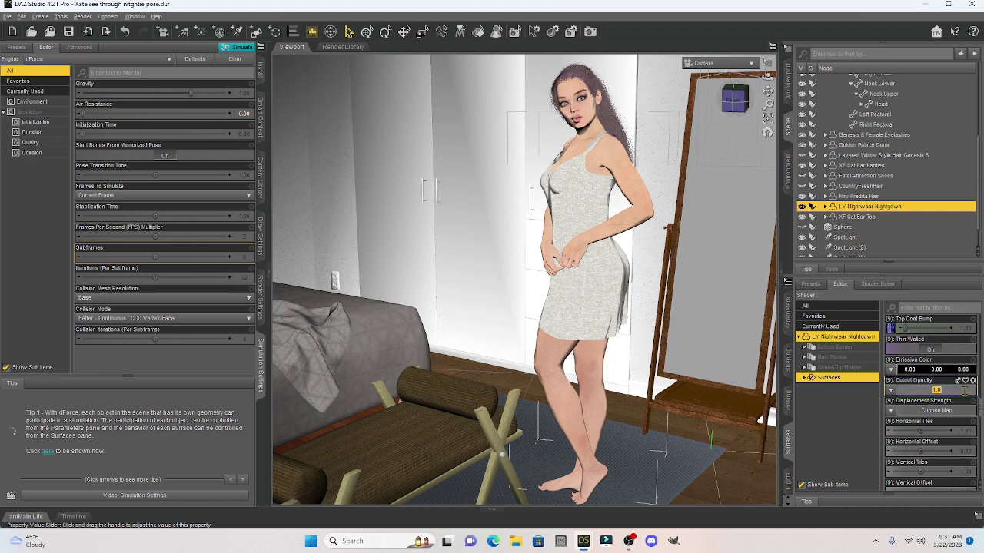
{"action": "type", "text": ".3"}
{"action": "key", "text": "Return"}
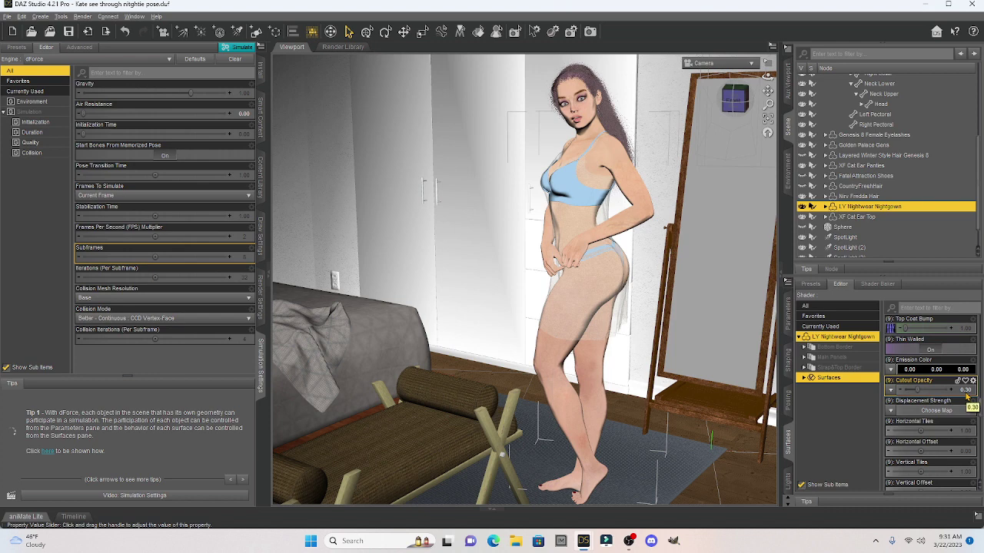
Set the nightgown surfaces' Cutout Opacity to 0.4 for a semi-transparent fabric
{"action": "left_click", "coordinate": [966, 390]}
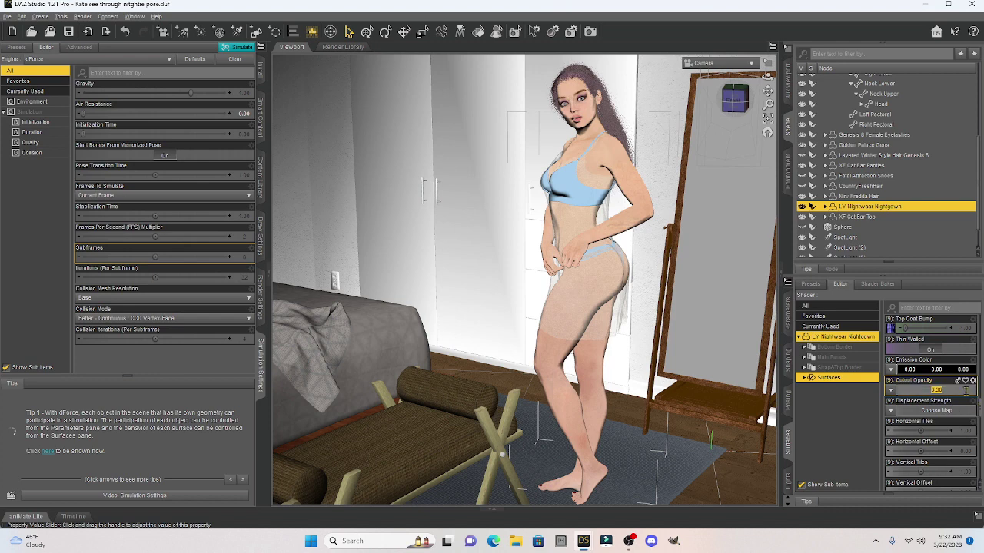
{"action": "key", "text": "BackSpace"}
{"action": "type", "text": "4"}
{"action": "key", "text": "Return"}
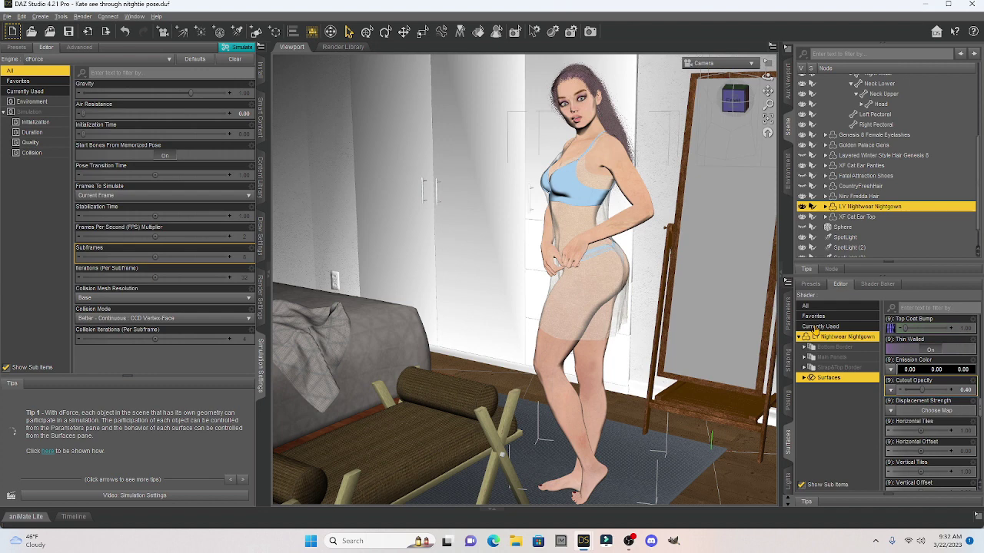
Preview the see-through nightgown in NVIDIA Iray draw style, and return the viewport to Texture Shaded
{"action": "left_click", "coordinate": [679, 73]}
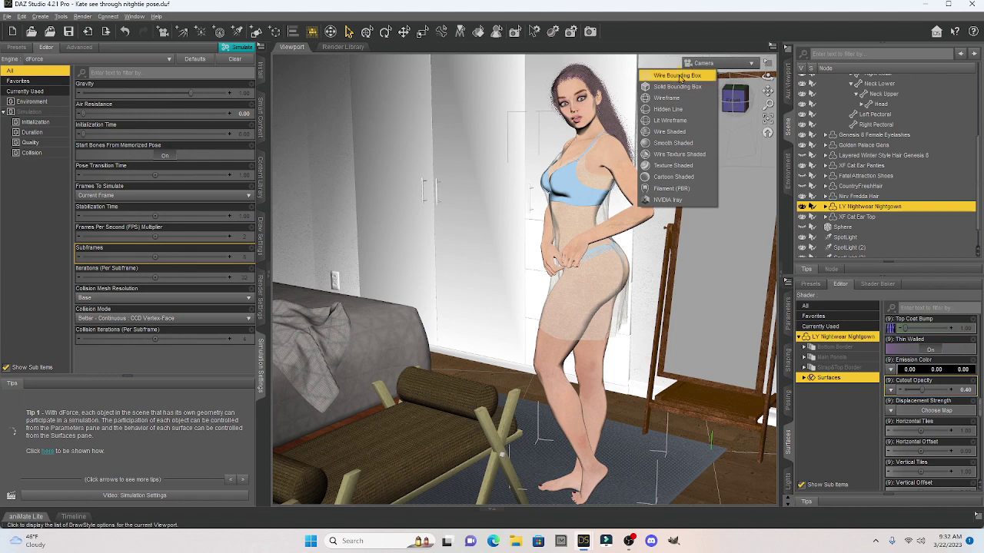
{"action": "left_click", "coordinate": [664, 200]}
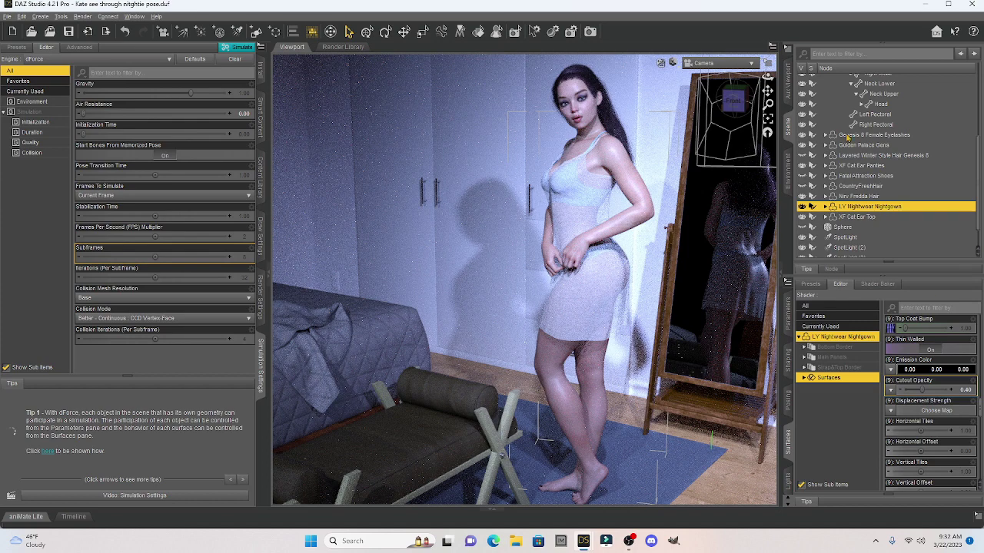
{"action": "left_click", "coordinate": [676, 66]}
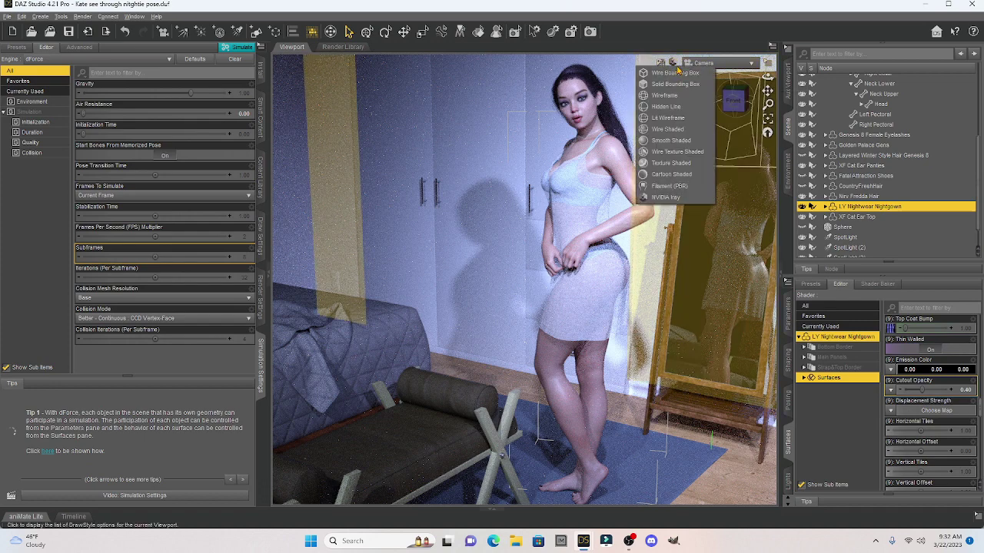
{"action": "left_click", "coordinate": [661, 164]}
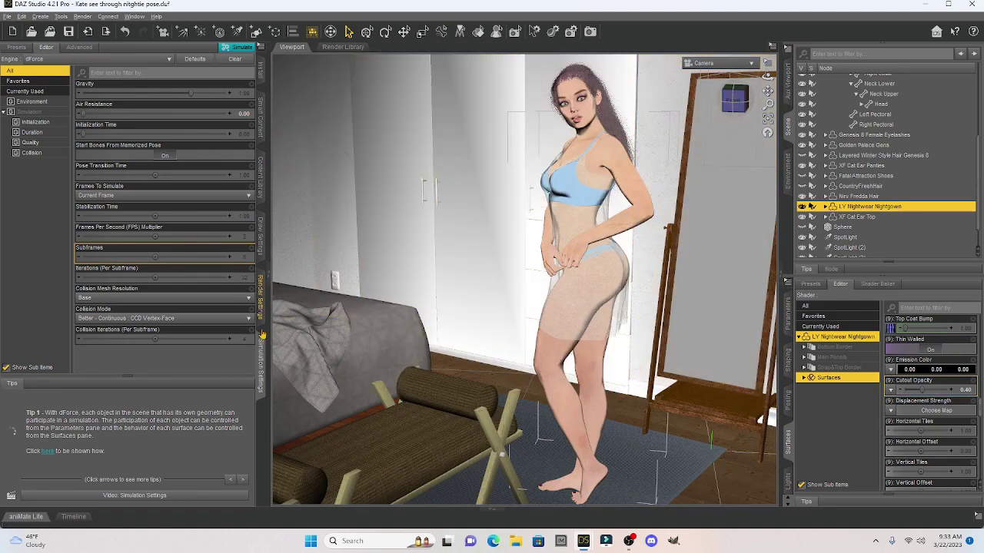
Collapse both side pane groups to widen the viewport, and render the scene from a slightly reframed camera view
{"action": "left_click", "coordinate": [270, 275]}
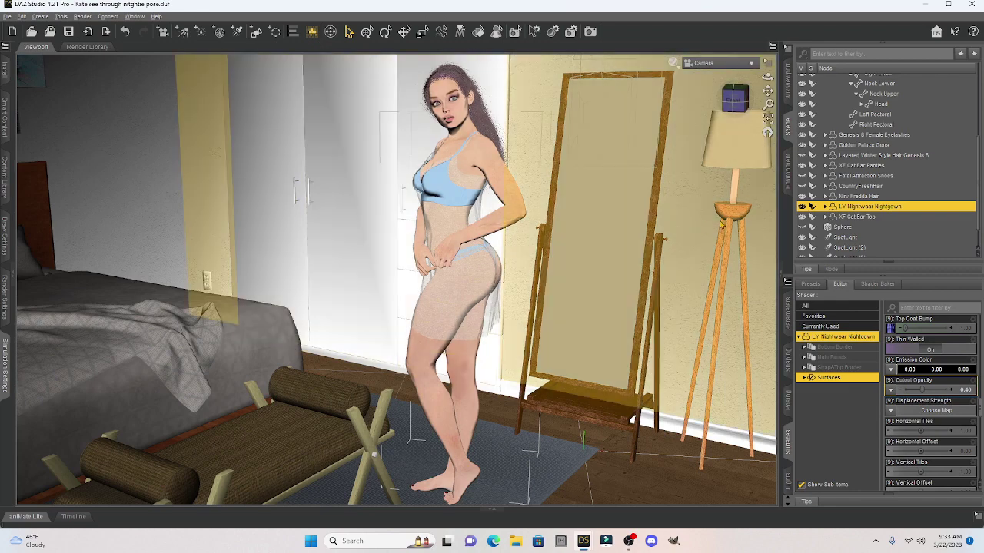
{"action": "left_click", "coordinate": [781, 274]}
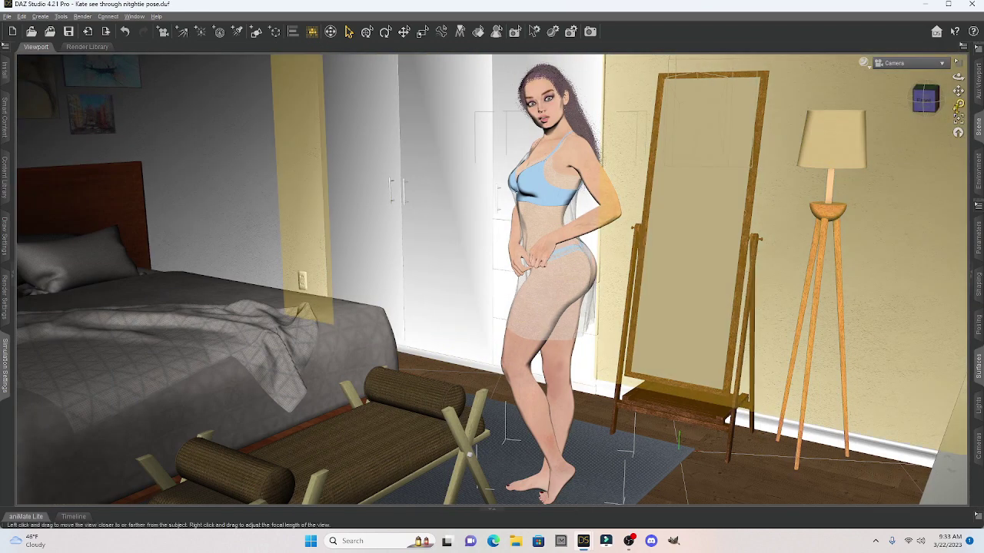
{"action": "left_click_drag", "start_coordinate": [926, 98], "coordinate": [917, 99]}
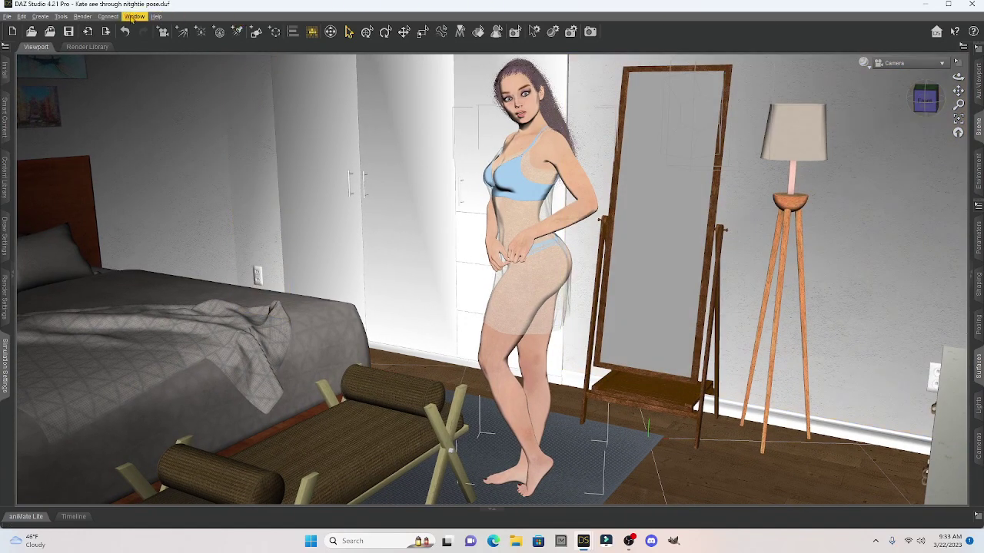
{"action": "left_click", "coordinate": [90, 31]}
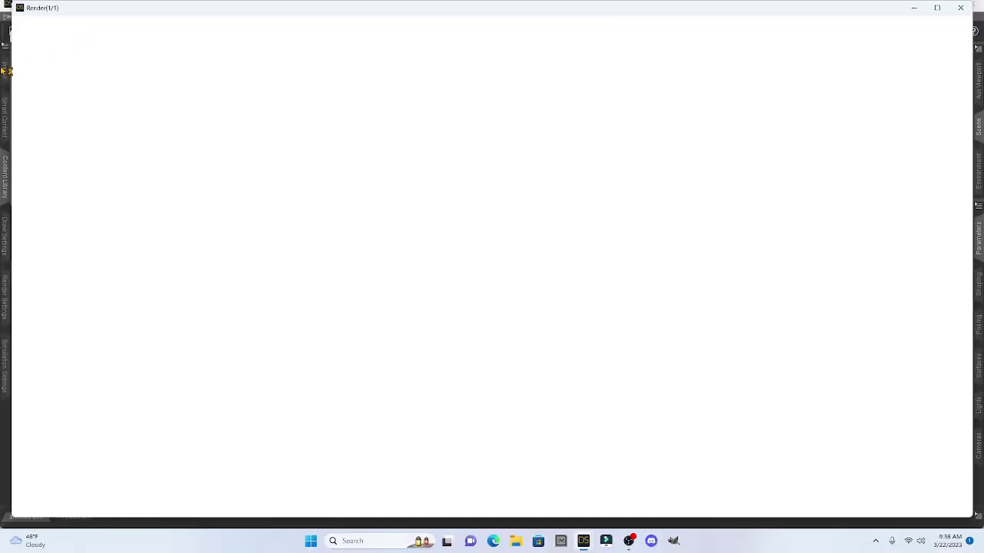